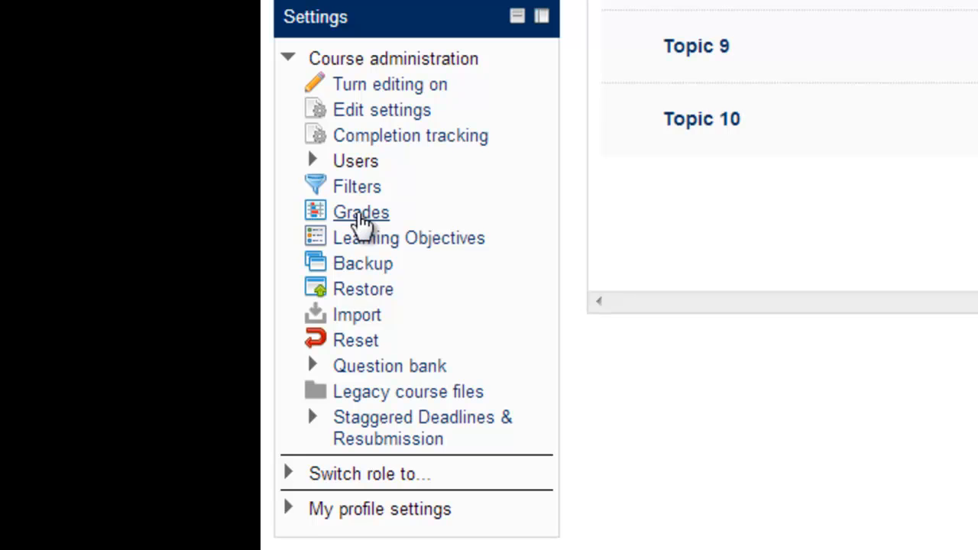
Open the course's grades and look across the grader report's assignment, quiz, ungraded and exam columns
left_click(361, 215)
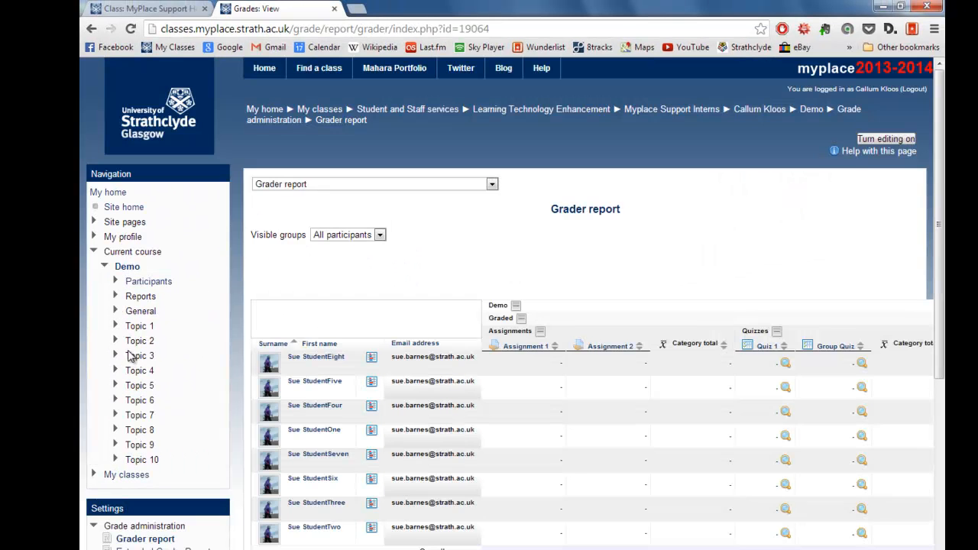
scroll(561, 438, "down", 3)
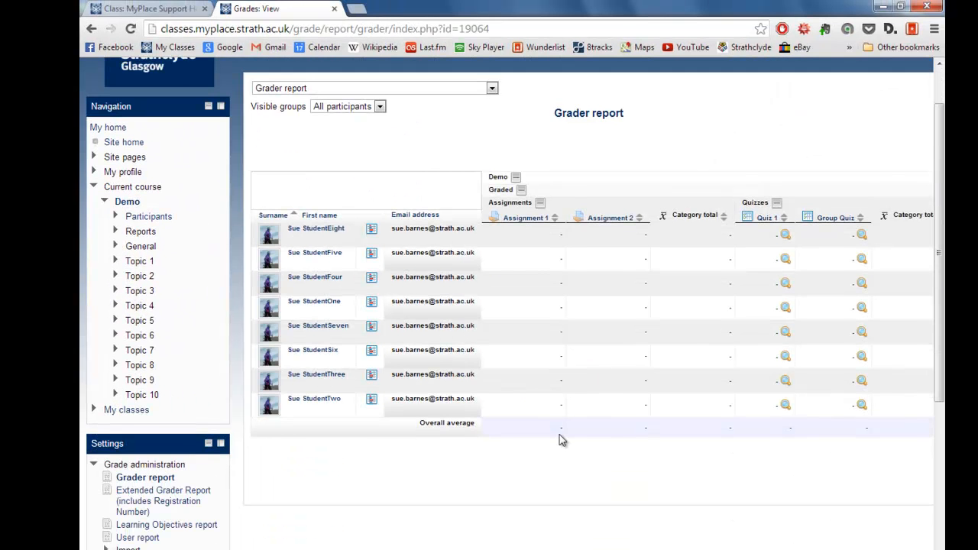
scroll(506, 304, "right", 6)
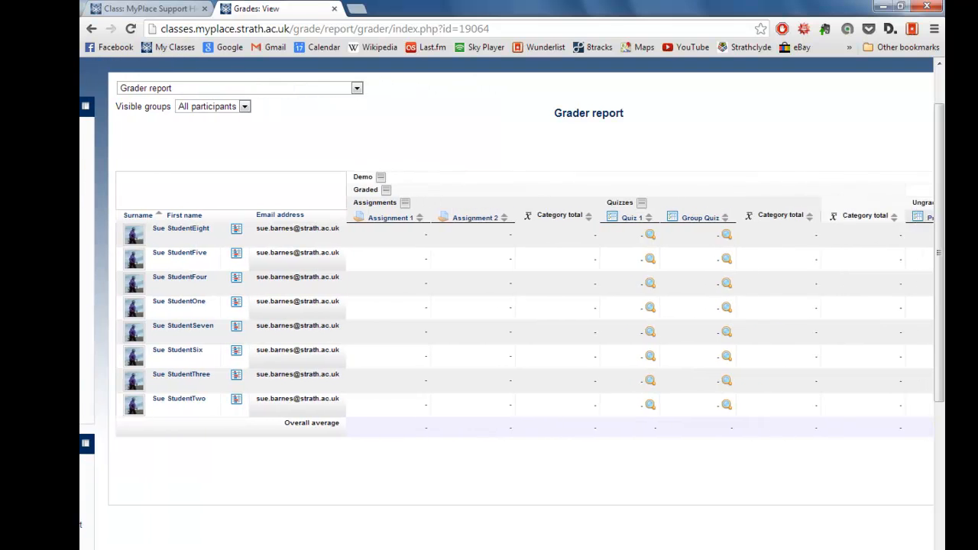
scroll(506, 304, "right", 2)
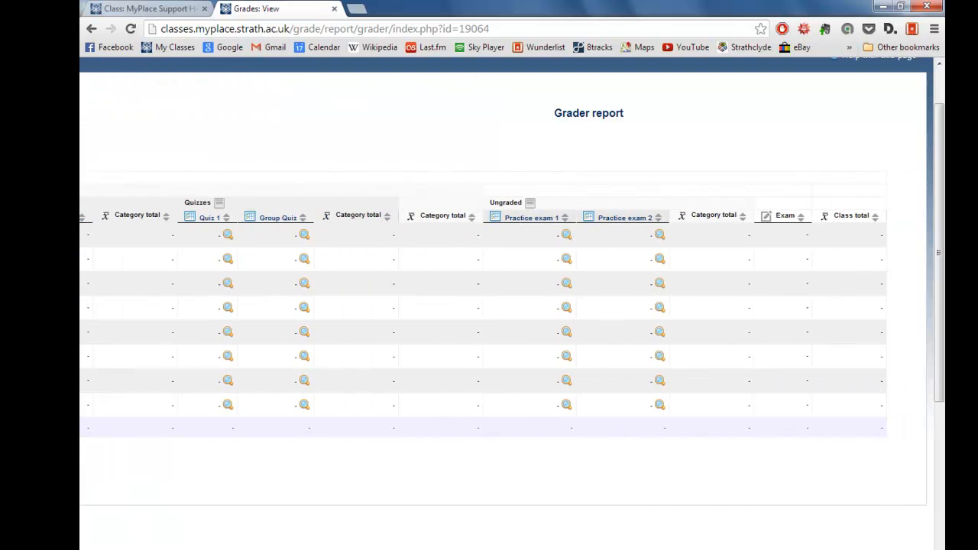
scroll(506, 303, "left", 5)
scroll(506, 304, "left", 3)
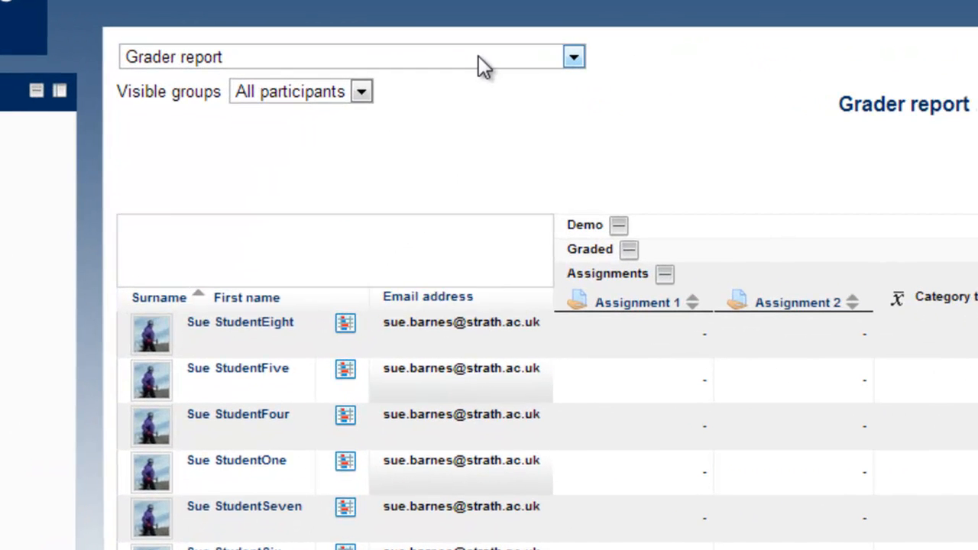
Look over the available grade reports, then open the user report for one individual student
left_click(478, 56)
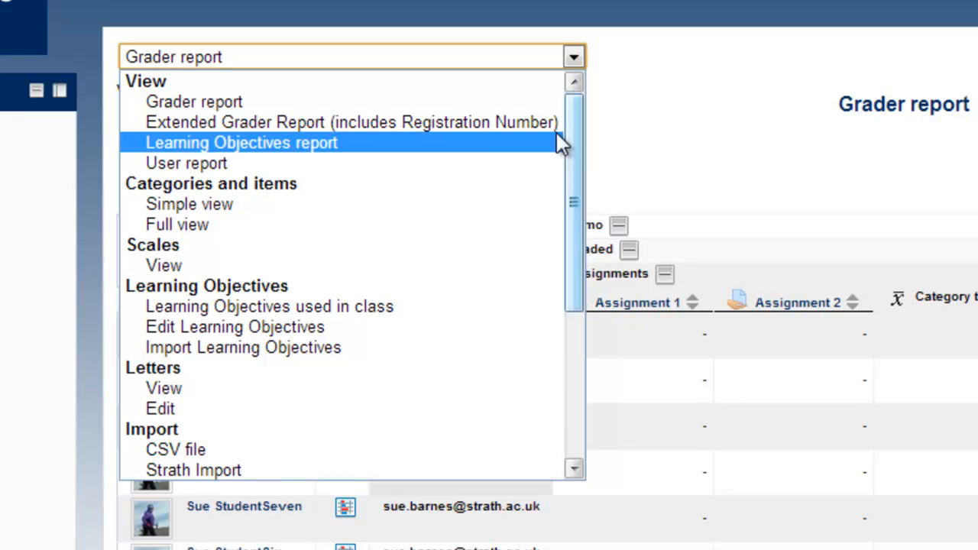
left_click(692, 160)
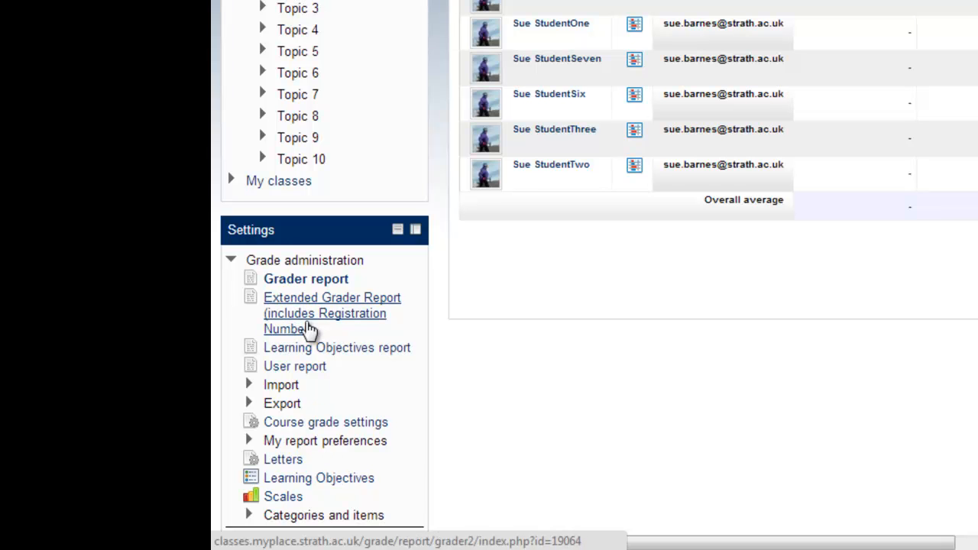
left_click(296, 368)
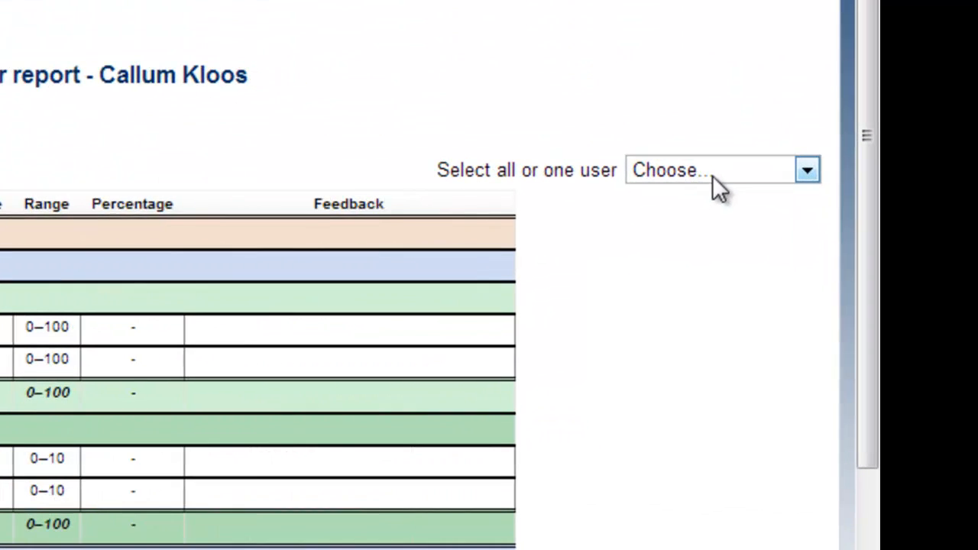
left_click(808, 171)
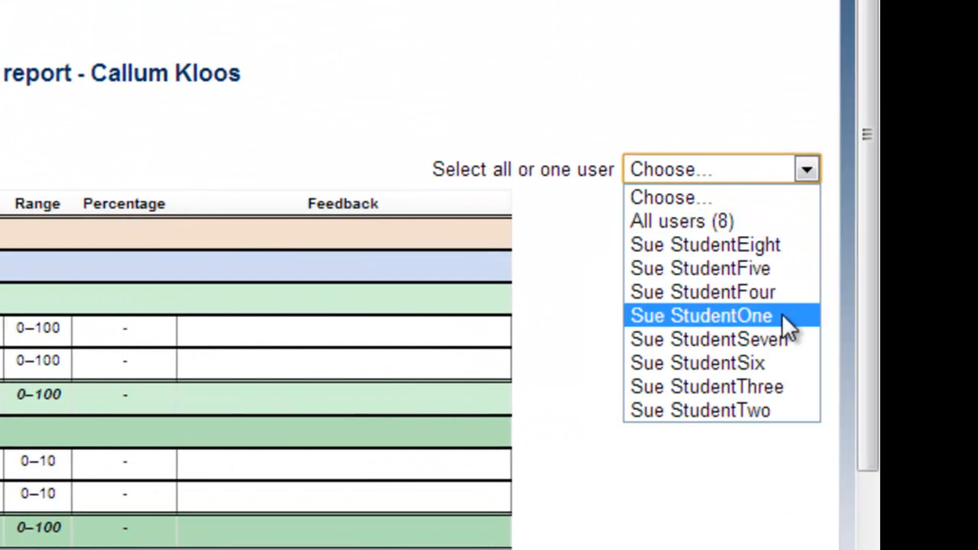
left_click(780, 338)
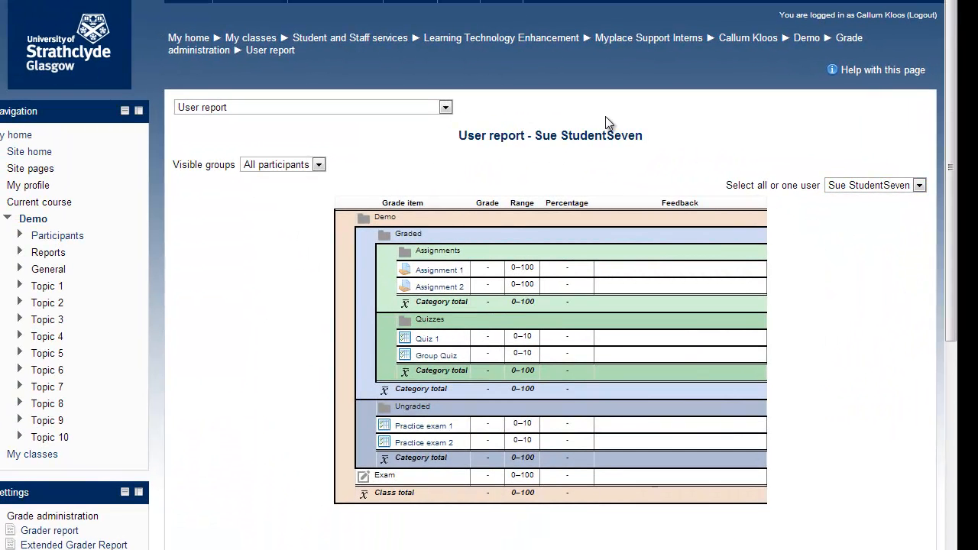
Switch to the Simple view of categories and items and look through the grade structure
left_click(446, 108)
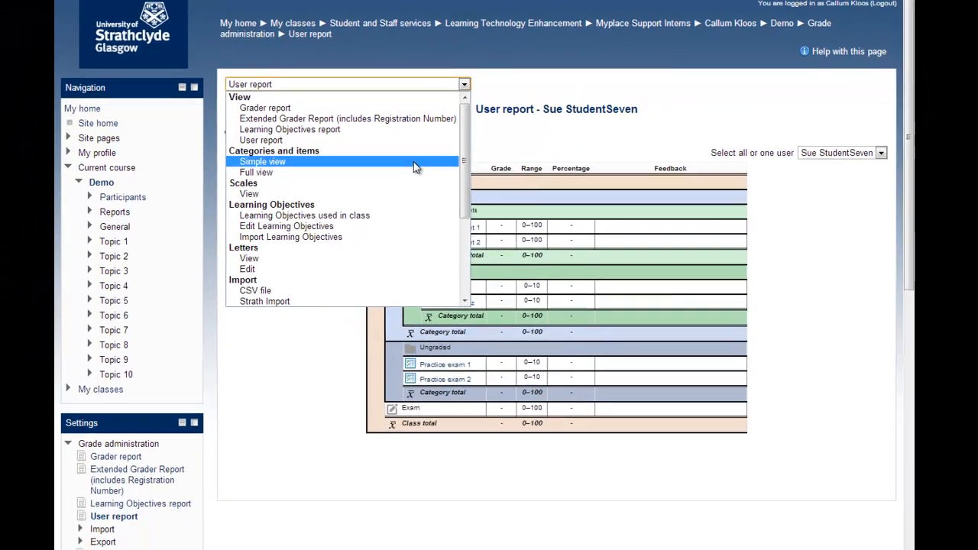
left_click(414, 163)
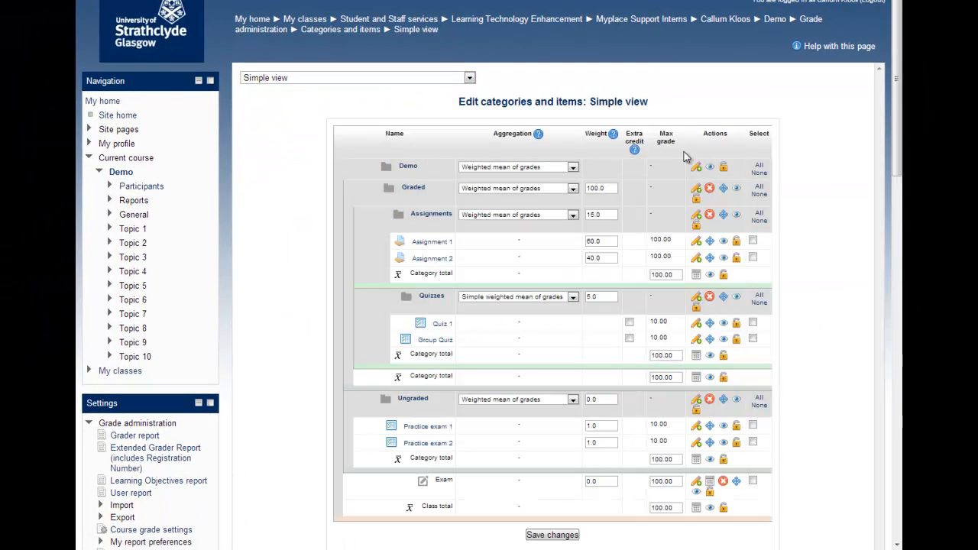
scroll(809, 193, "down", 2)
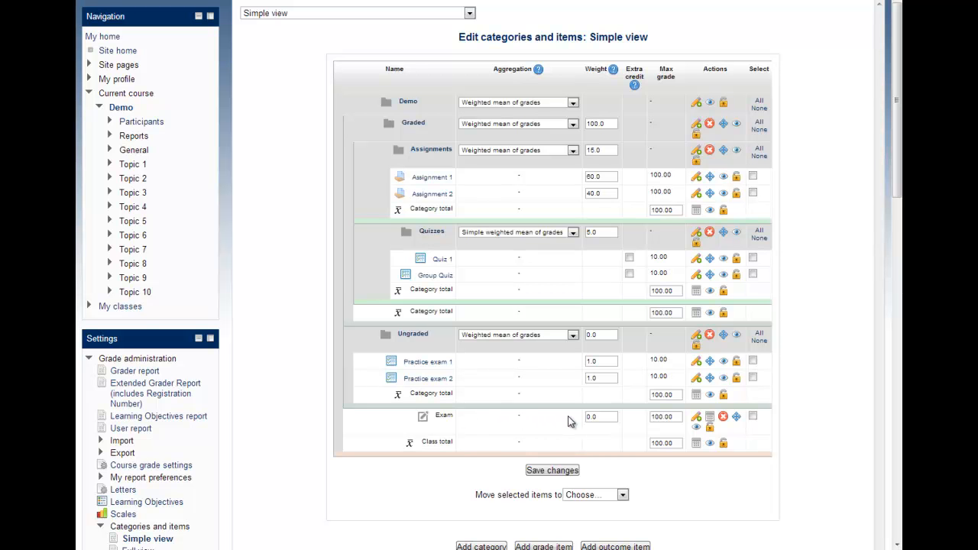
scroll(568, 421, "down", 2)
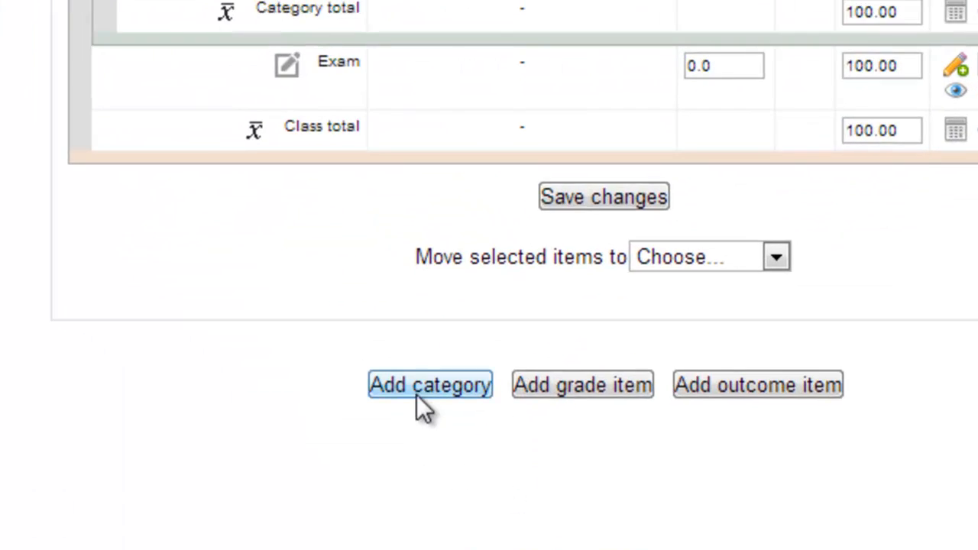
Add a grade category named Exam with Weighted mean of grades aggregation and grade type Value, under the Demo parent category
left_click(479, 482)
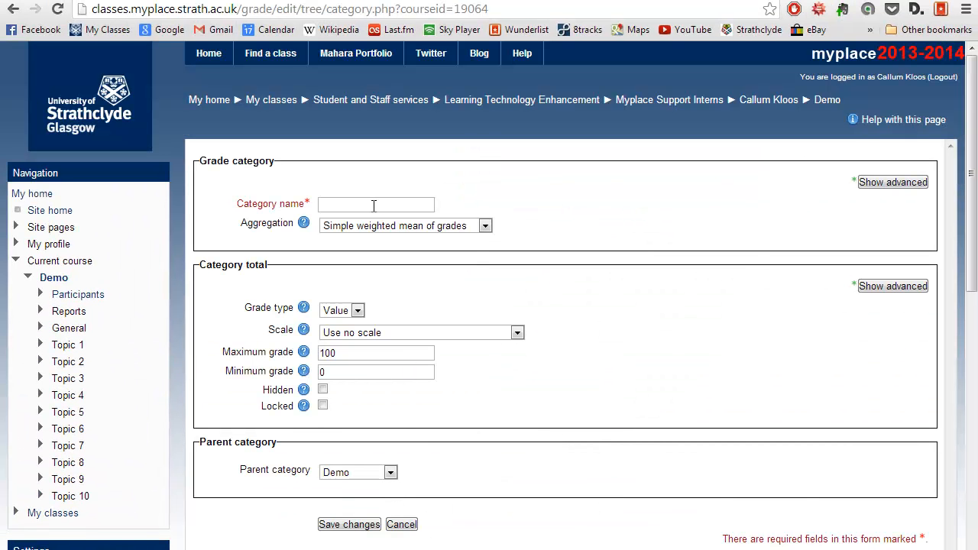
left_click(374, 205)
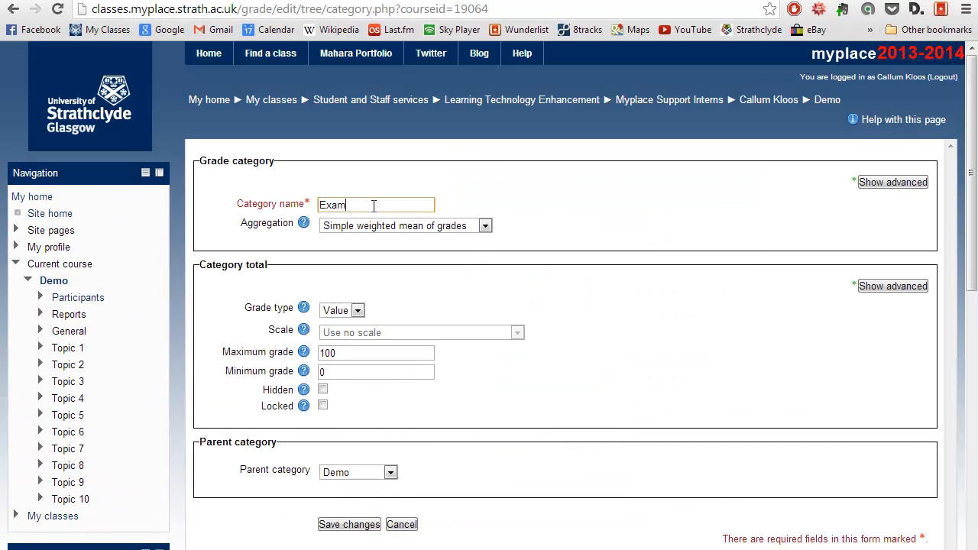
left_click(382, 225)
left_click(389, 254)
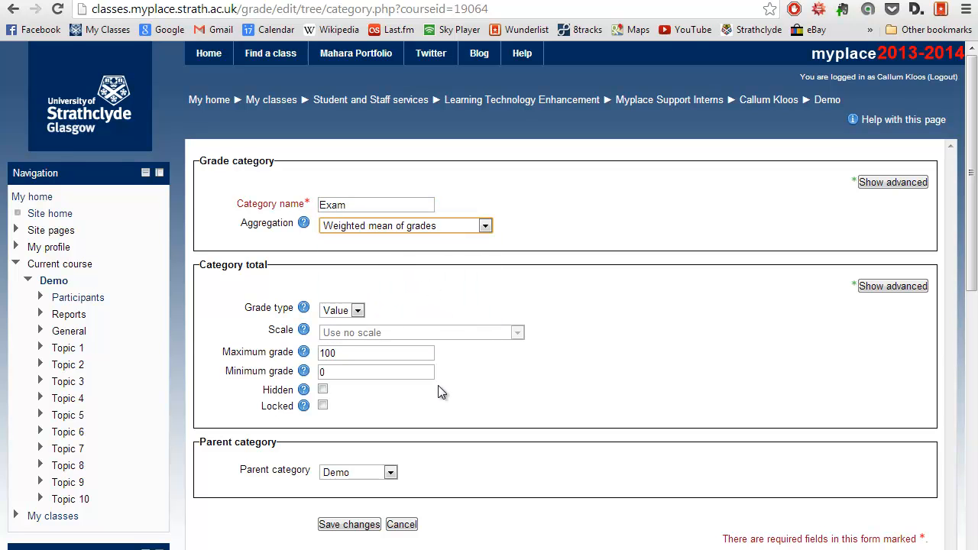
left_click(420, 302)
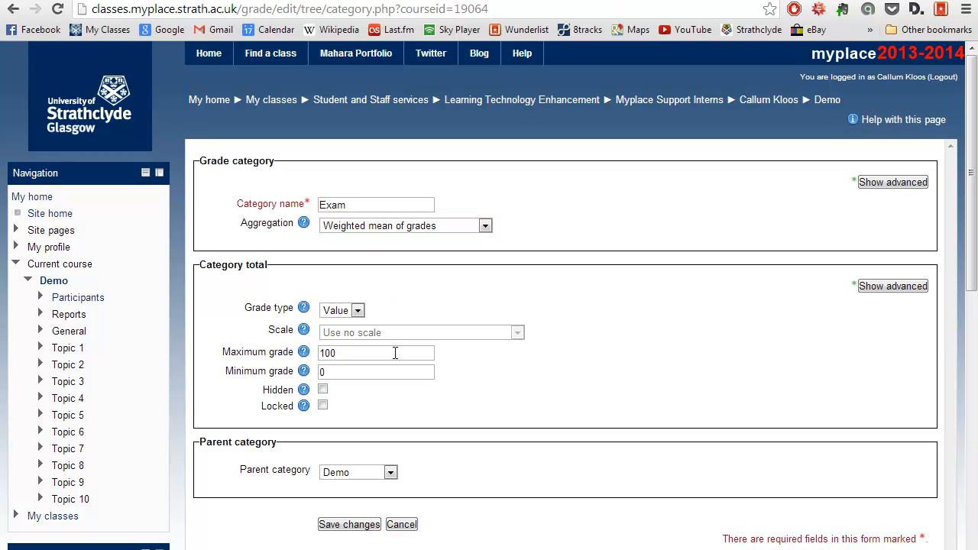
left_click(357, 309)
left_click(386, 309)
left_click(350, 522)
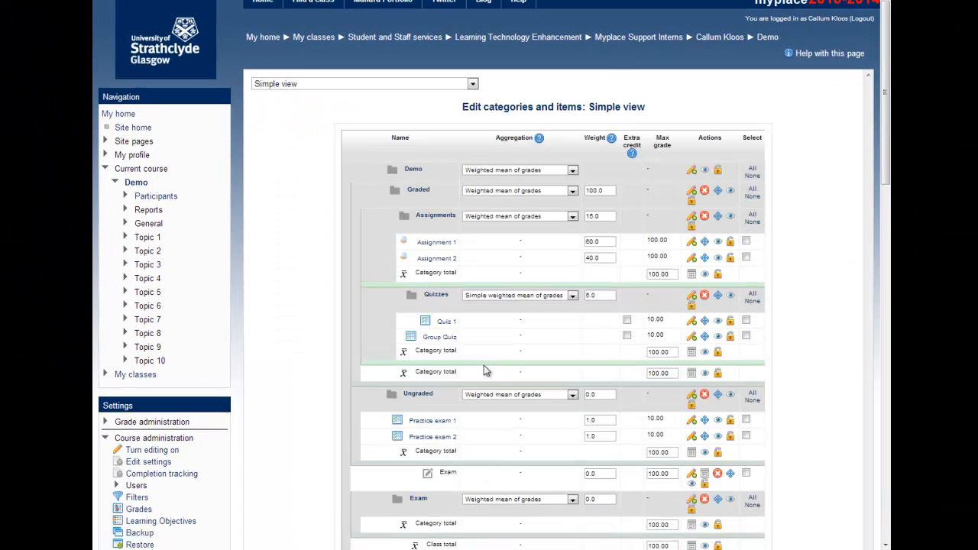
Move the Exam grade item into the Exam category
scroll(812, 353, "down", 3)
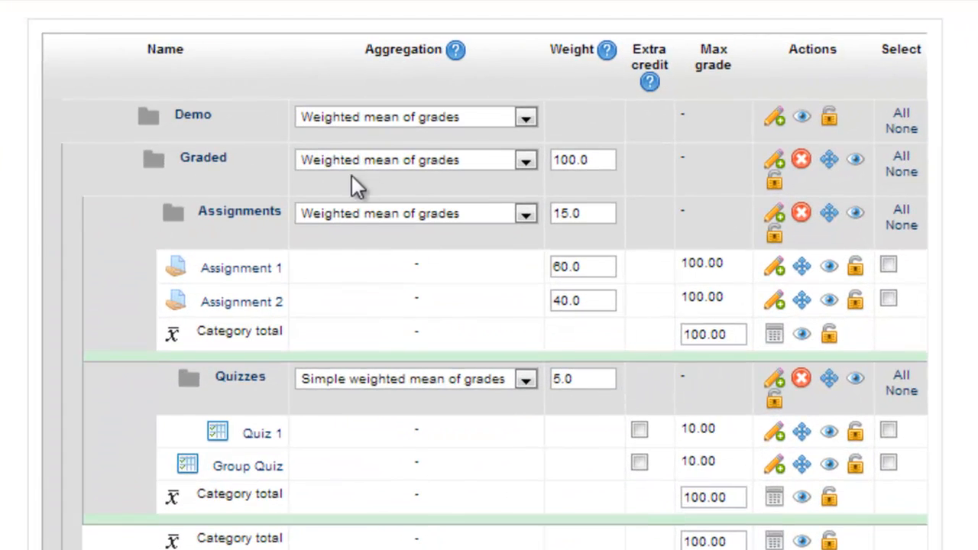
scroll(172, 157, "down", 3)
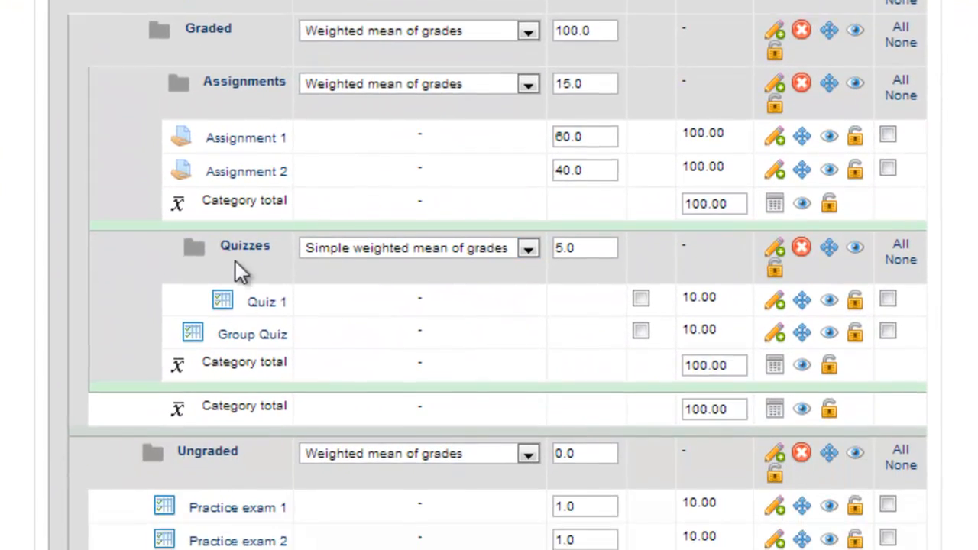
scroll(235, 261, "down", 5)
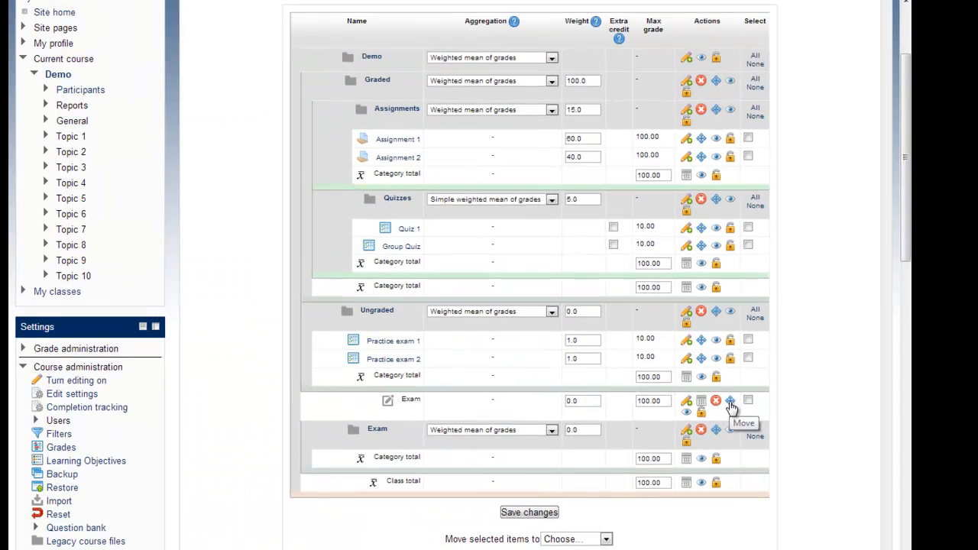
left_click(730, 402)
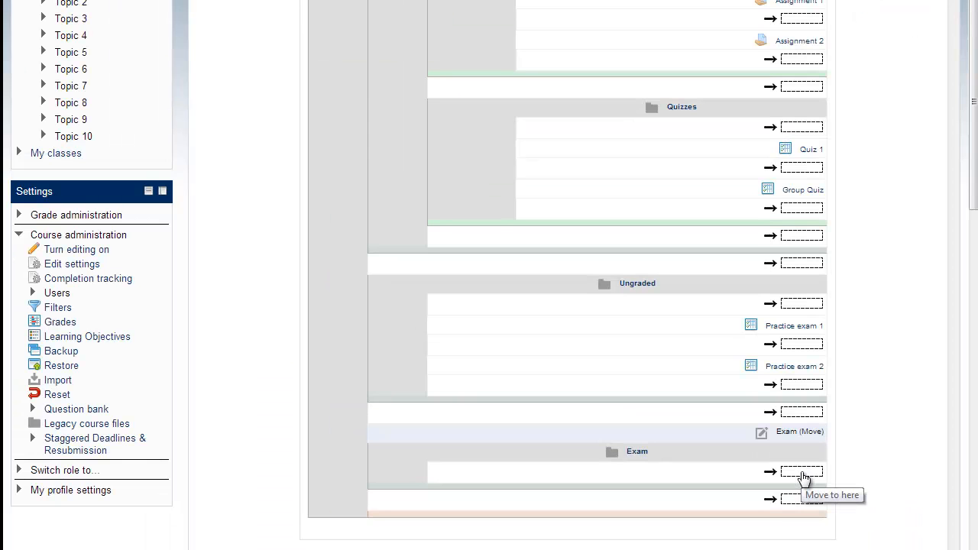
left_click(801, 472)
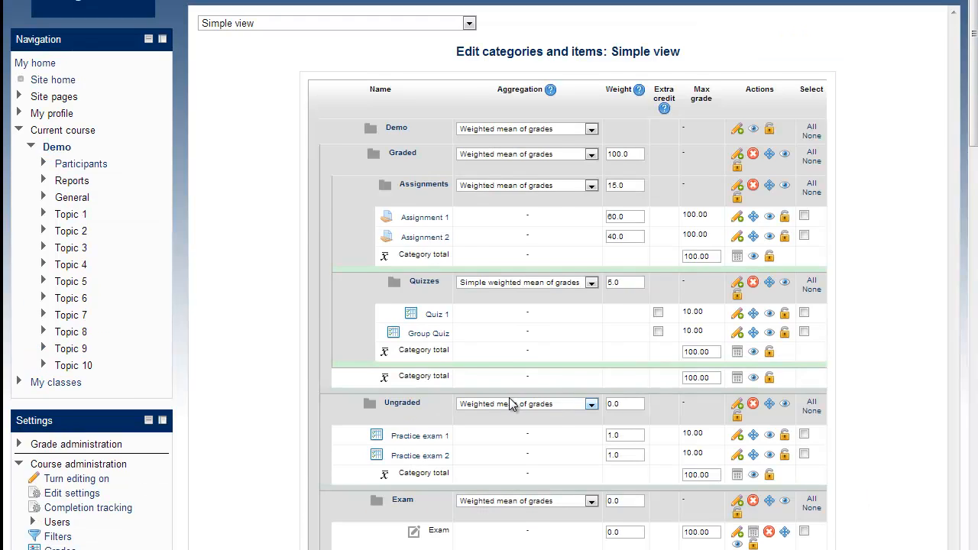
Look over the aggregation methods for the Demo category, keeping Weighted mean of grades
scroll(510, 397, "down", 4)
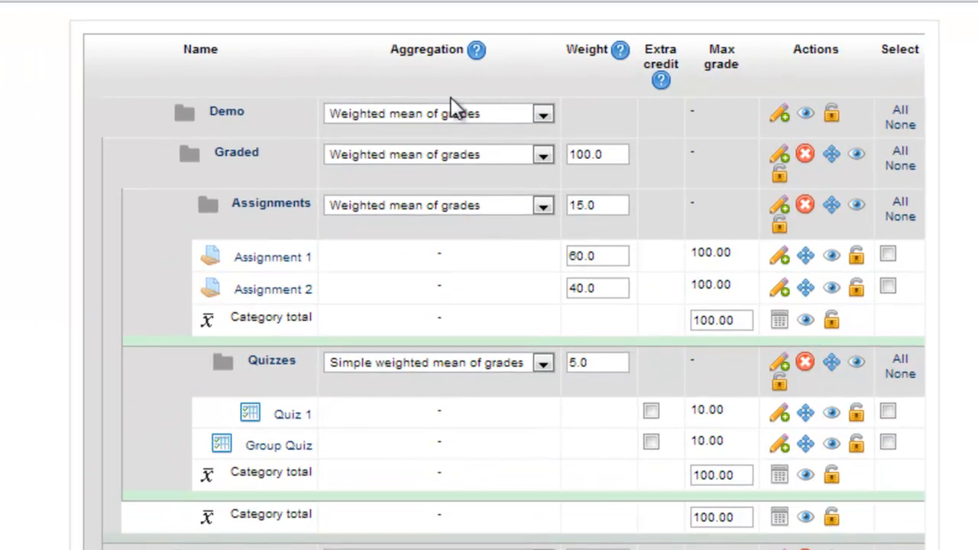
left_click(573, 71)
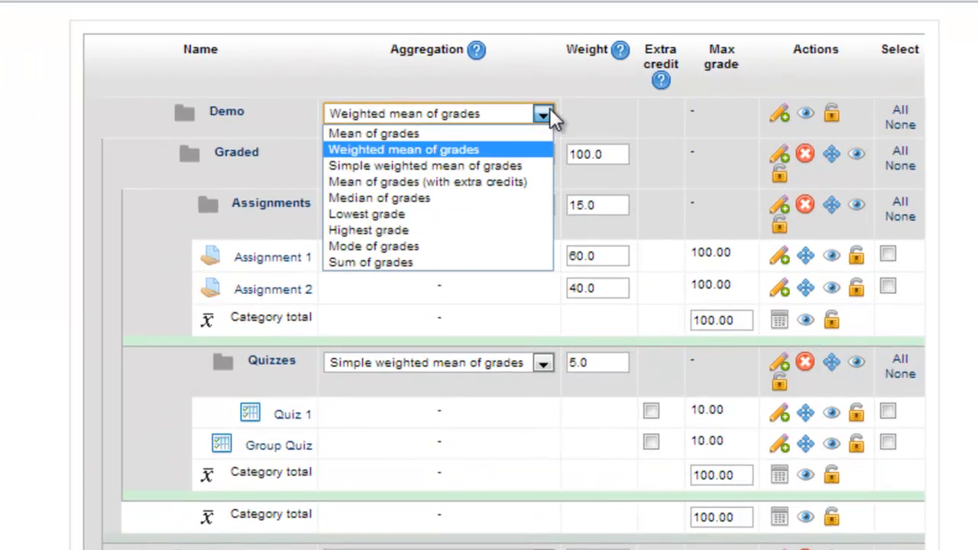
left_click(481, 150)
Try changing the Graded category's weight to 1
left_click(586, 127)
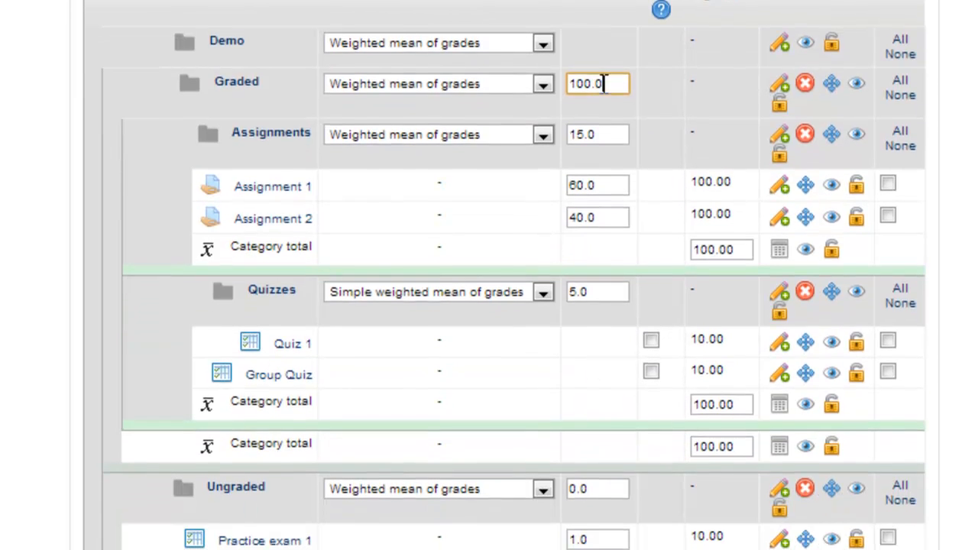
left_click_drag(624, 153, 554, 152)
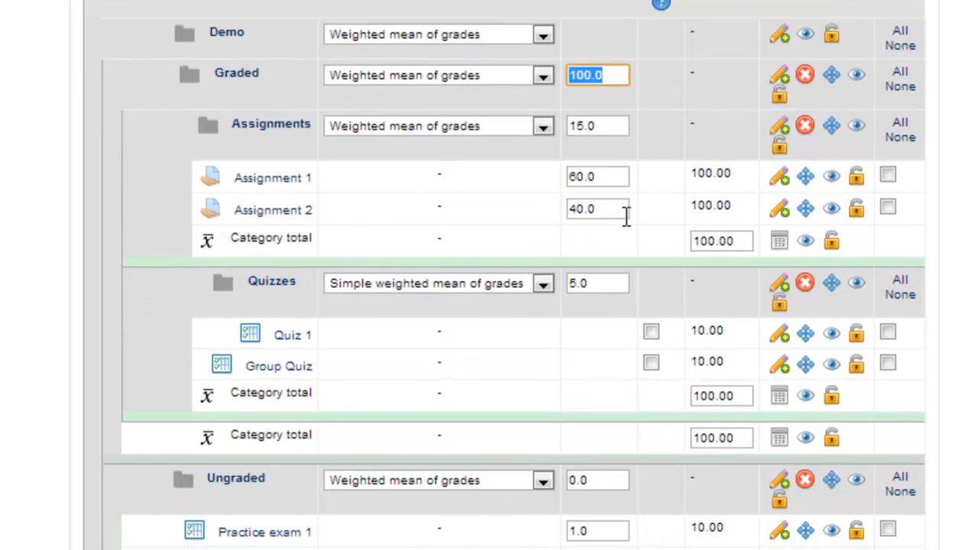
type("1")
key("Tab")
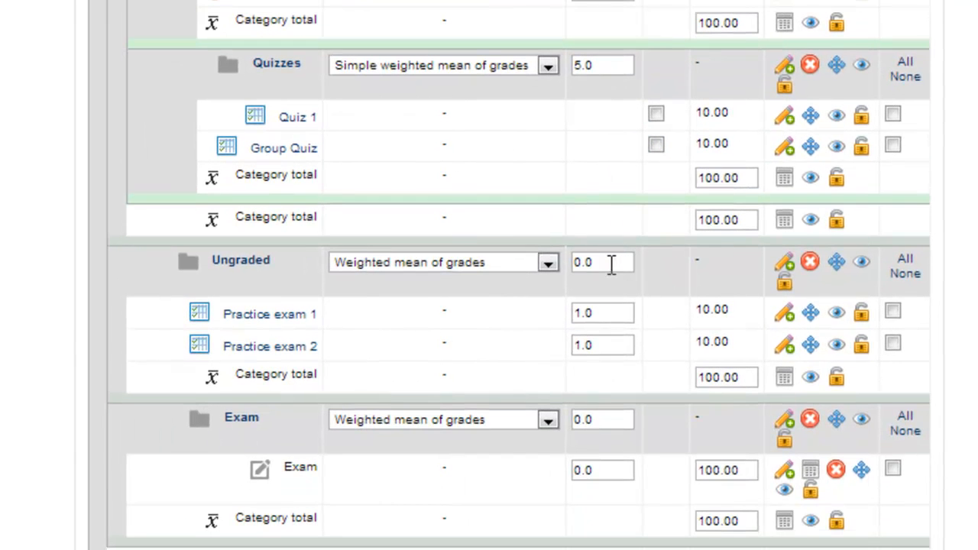
left_click(611, 264)
Move the Exam category into the Graded category after Quizzes, and save it with a weight of 8
left_click(836, 419)
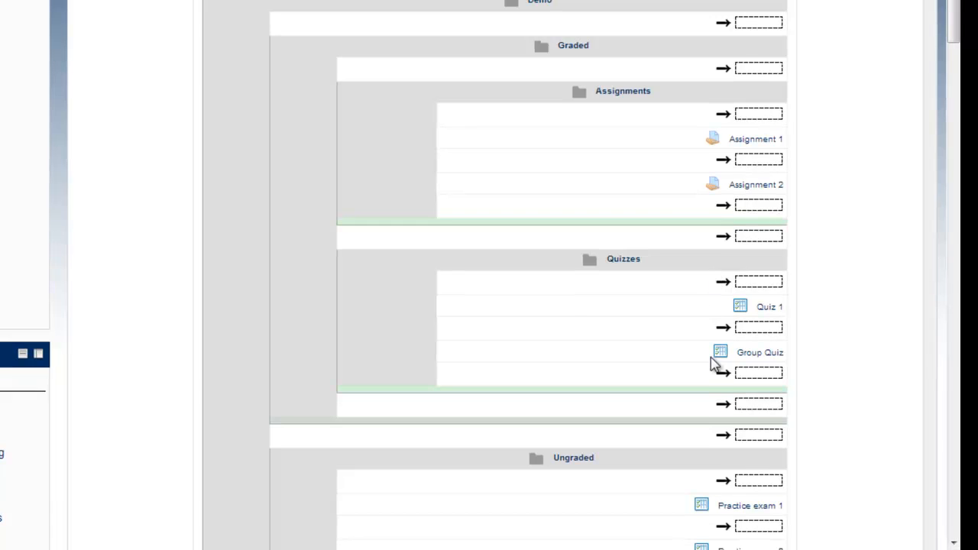
left_click(754, 409)
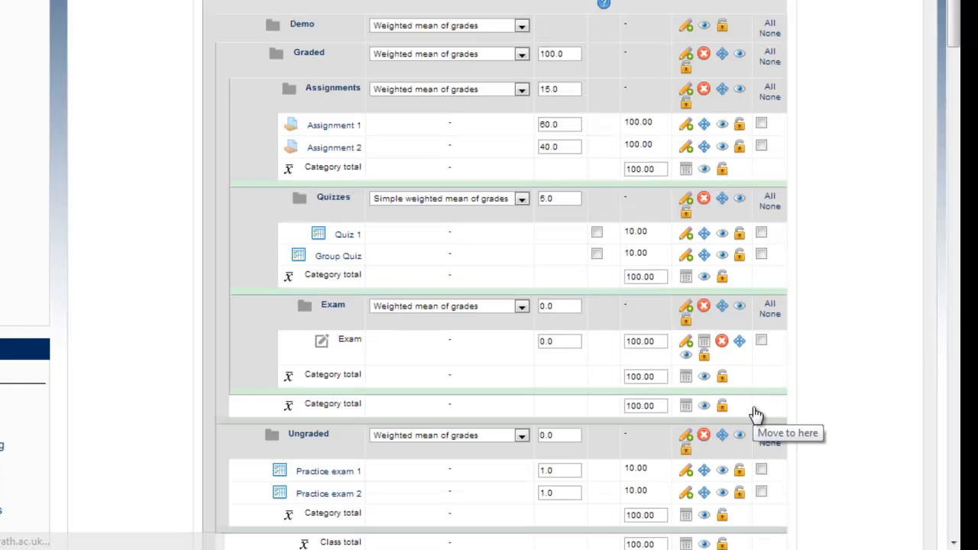
left_click(572, 306)
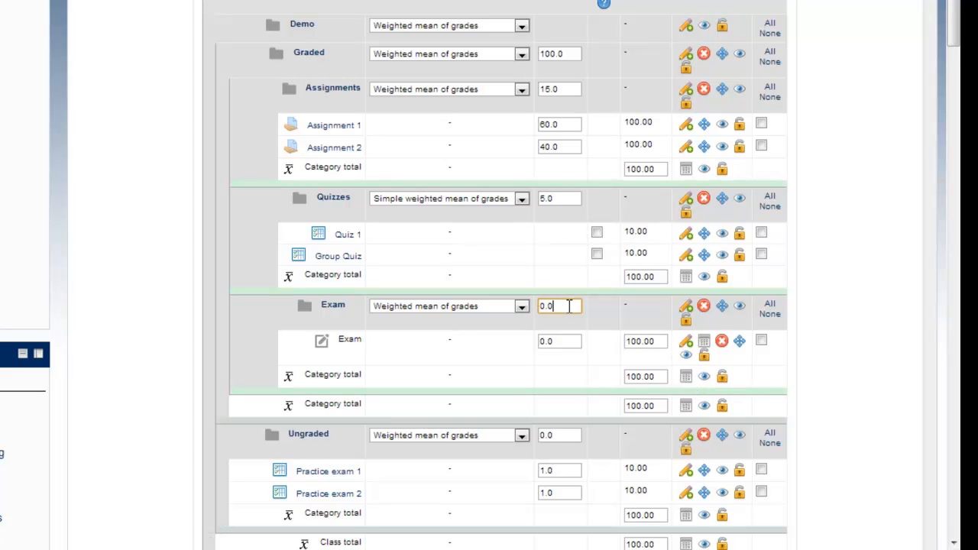
type("8")
key("Tab")
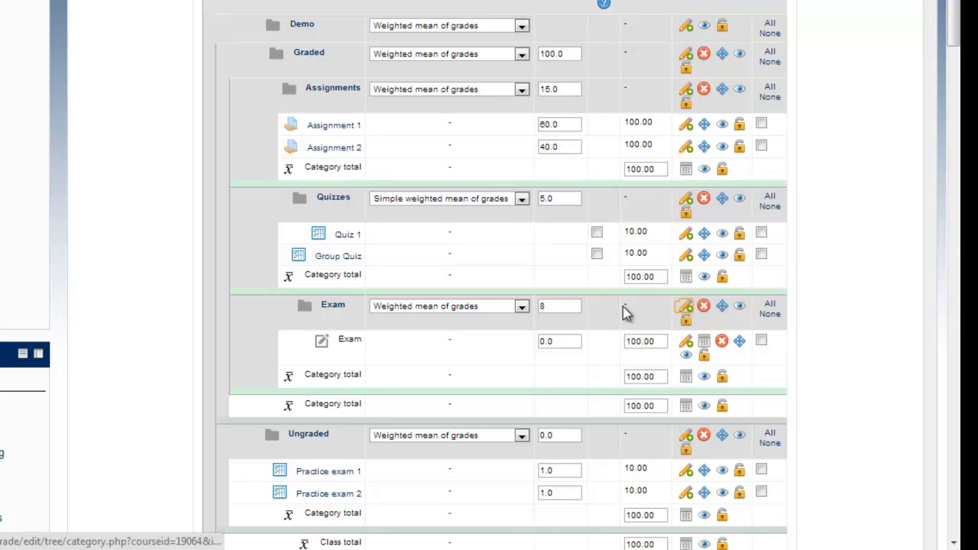
scroll(626, 312, "down", 2)
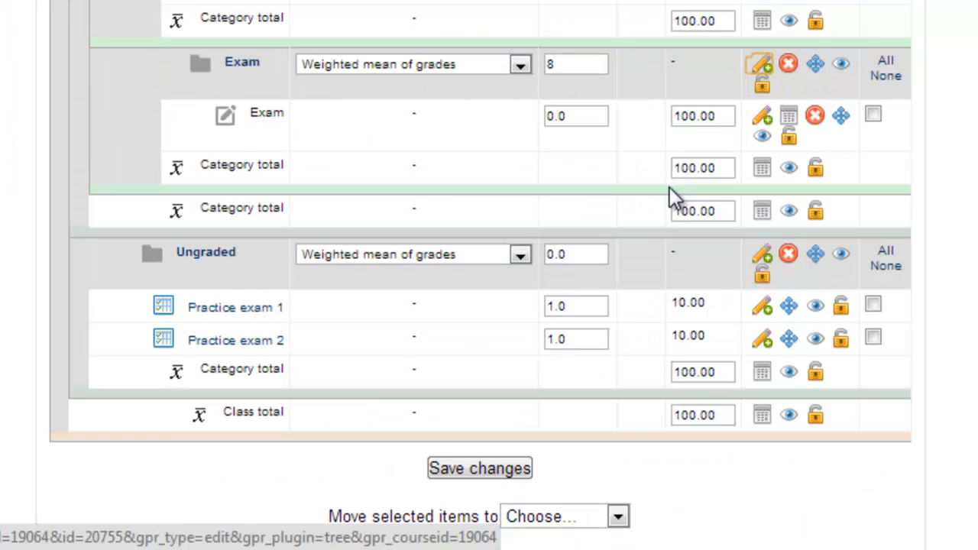
left_click(498, 473)
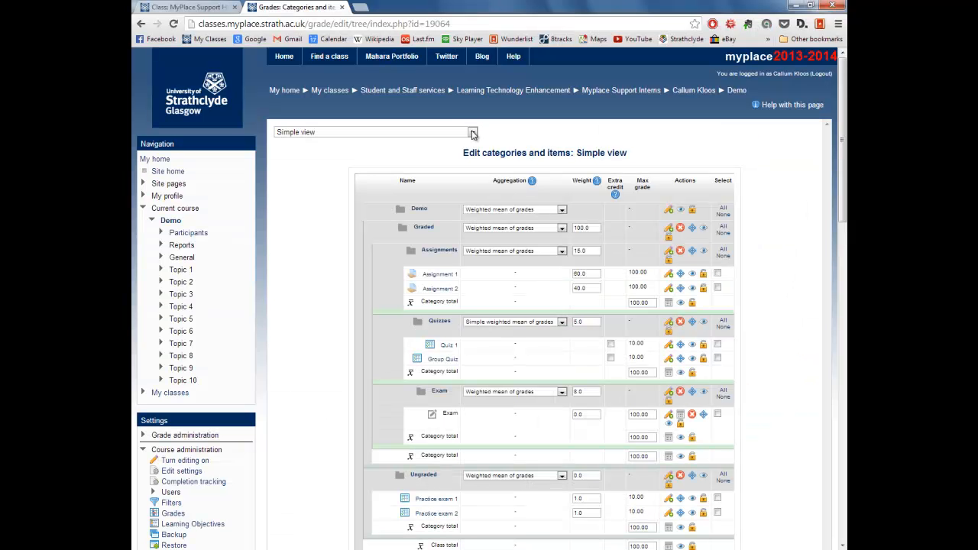
In the Grader report, record a grade of 78 for the first listed student's Assignment 1
left_click(472, 133)
left_click(447, 148)
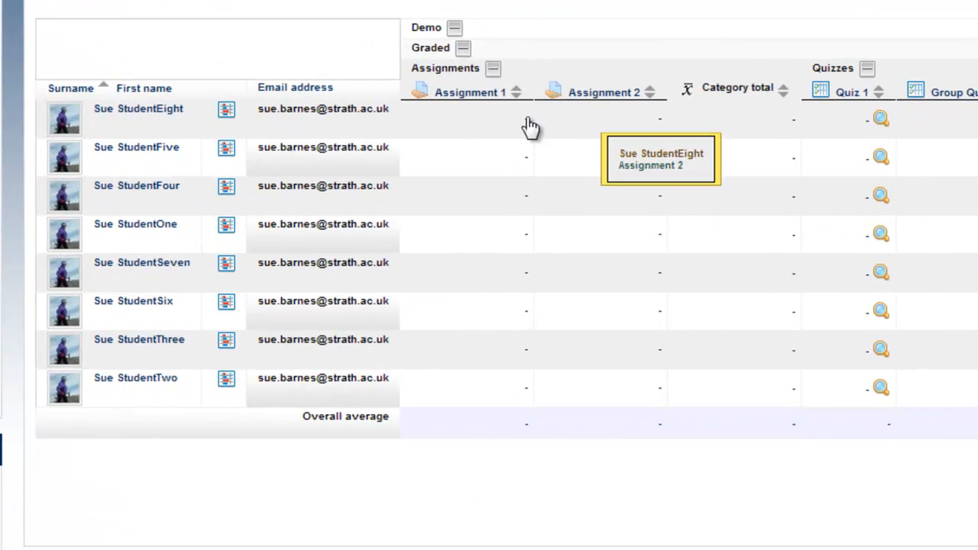
left_click(492, 121)
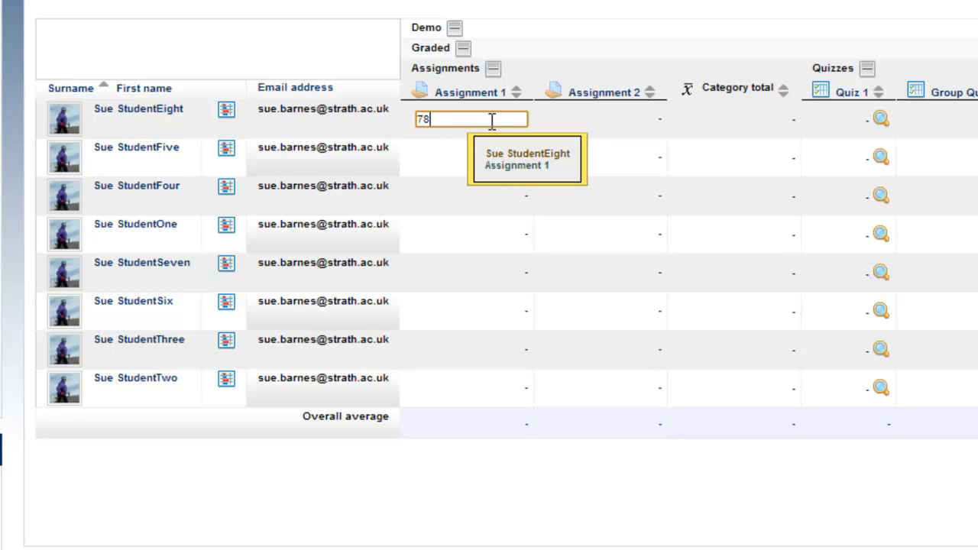
key("Return")
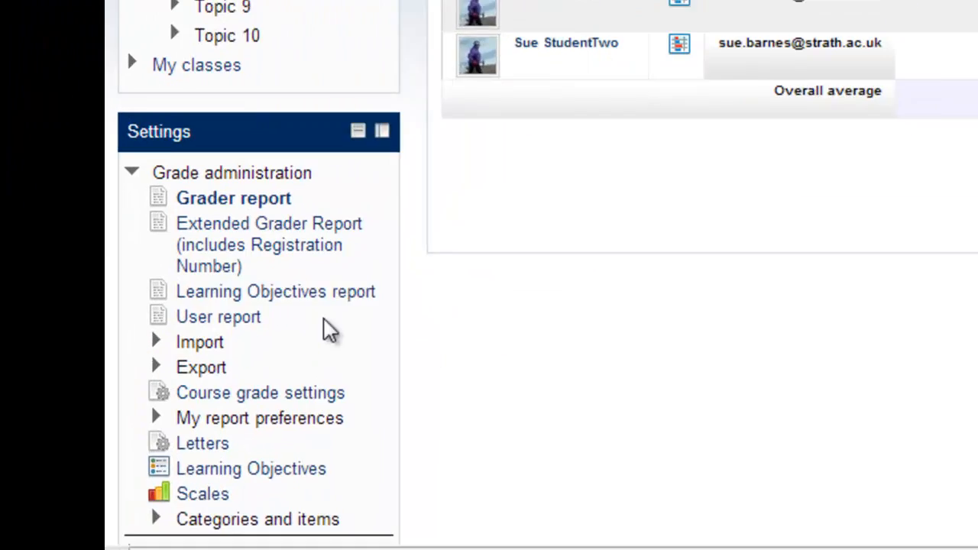
Export the Demo class grades as an Excel Spreadsheet (With Registration Number), including all grade items, and download the file
left_click(190, 327)
scroll(190, 336, "down", 3)
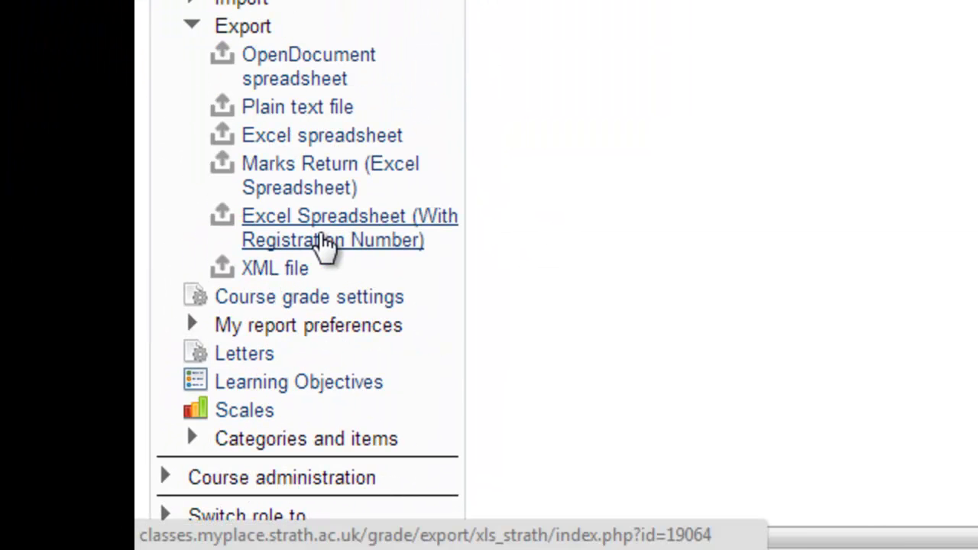
left_click(326, 243)
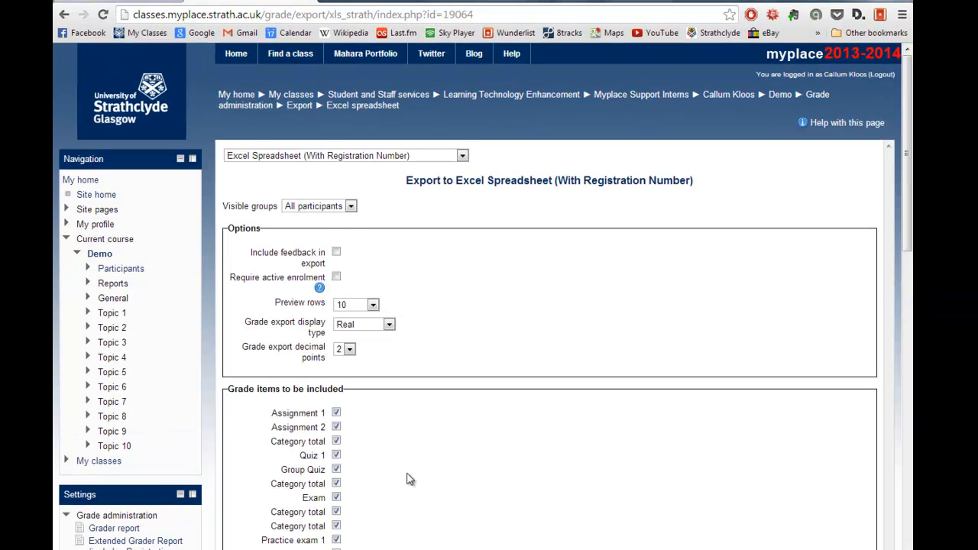
scroll(416, 497, "down", 2)
scroll(416, 498, "down", 1)
left_click(346, 436)
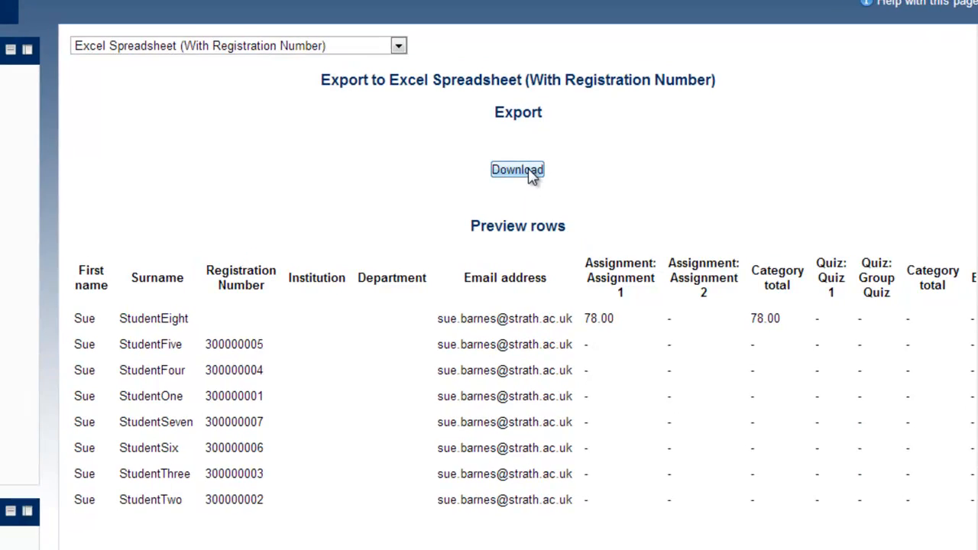
left_click(533, 174)
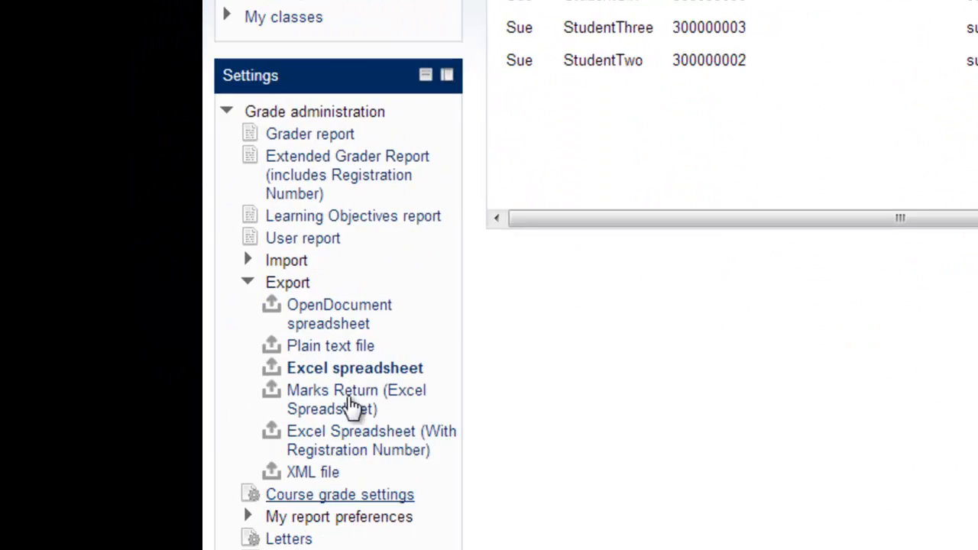
Upload Demo Grades (1).xls through Strath Import, with UTF-8 encoding and comma separator, to generate the import preview
left_click(282, 262)
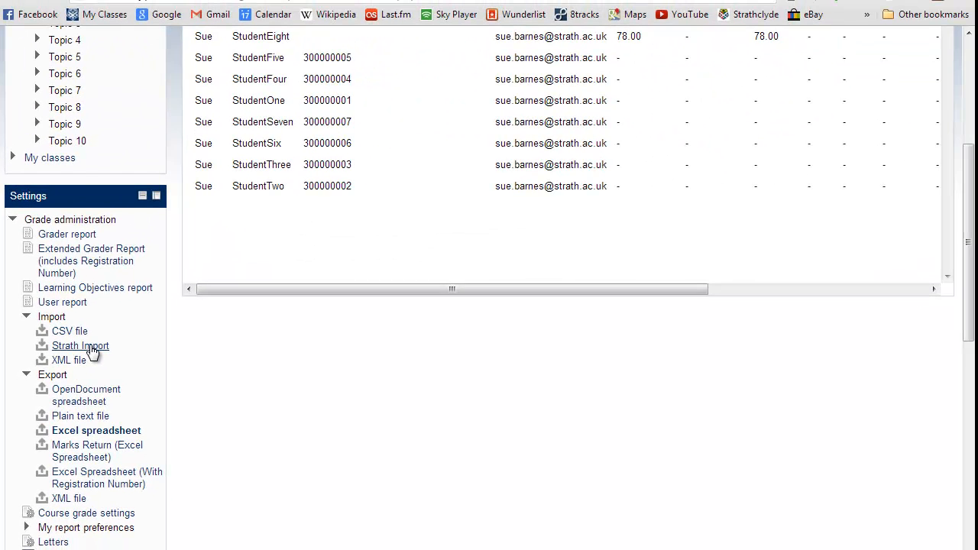
left_click(91, 348)
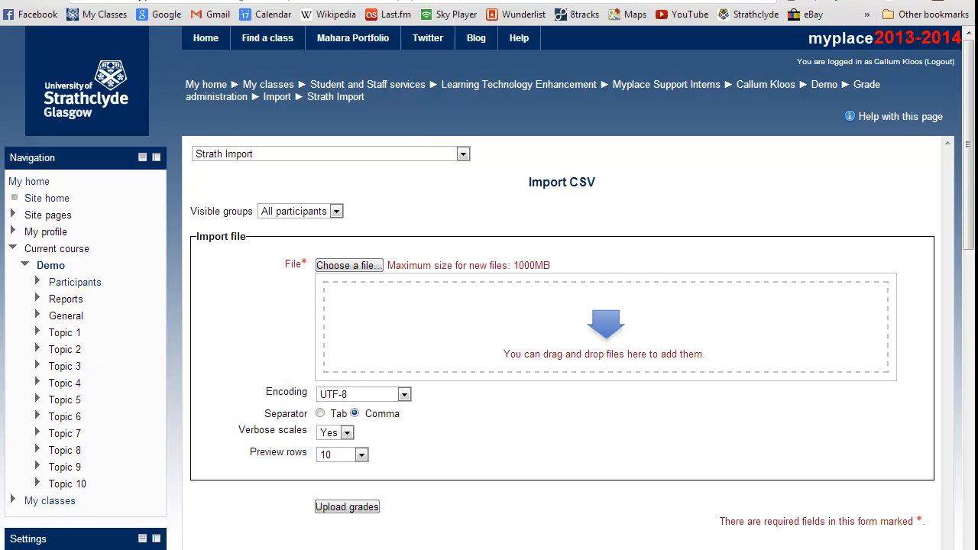
left_click_drag(152, 549, 560, 266)
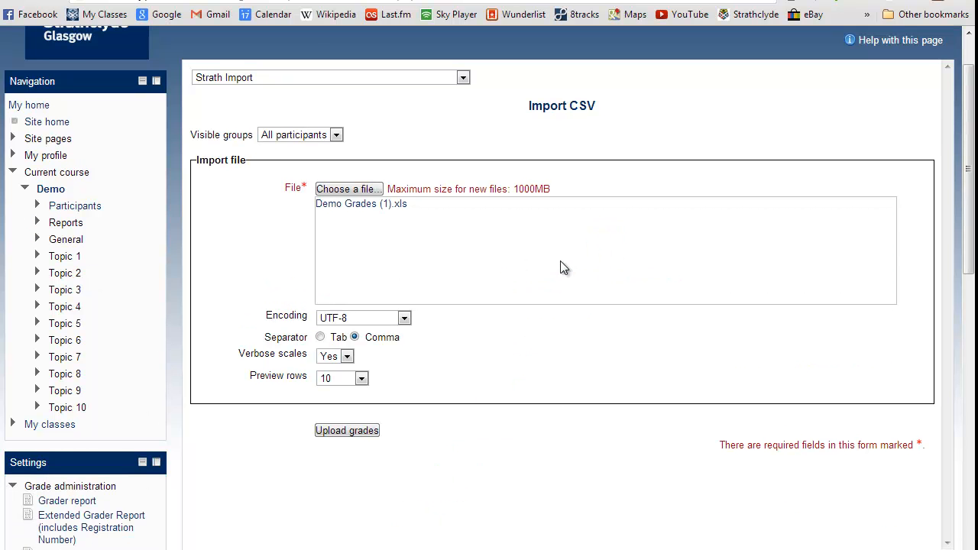
left_click(359, 433)
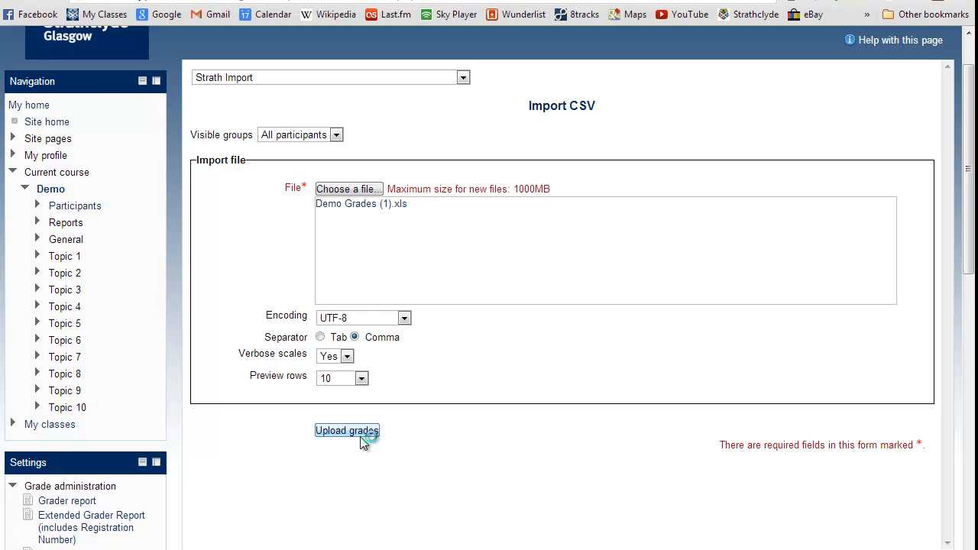
Submit the previewed grade import with the grade item mapping left on ignore, and continue past the import result
scroll(361, 418, "down", 3)
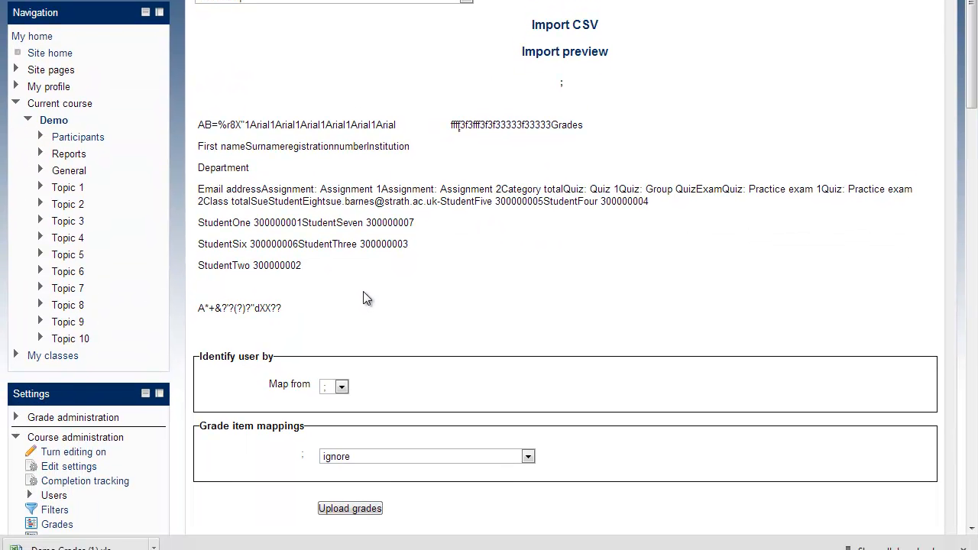
left_click(353, 493)
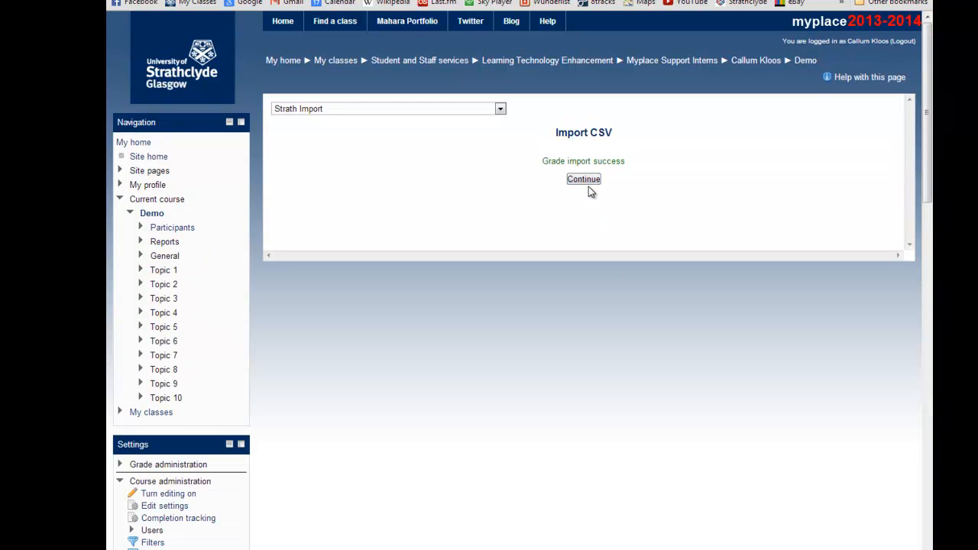
left_click(585, 183)
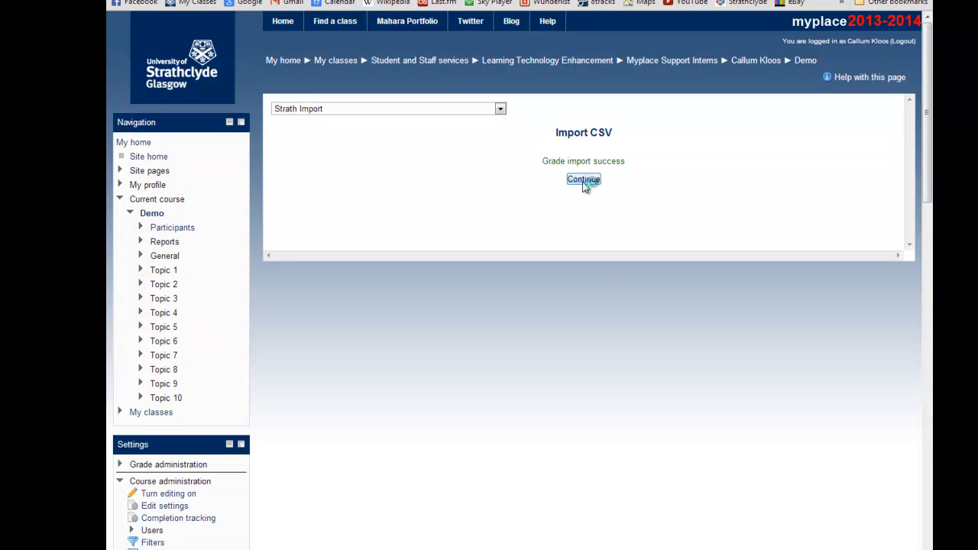